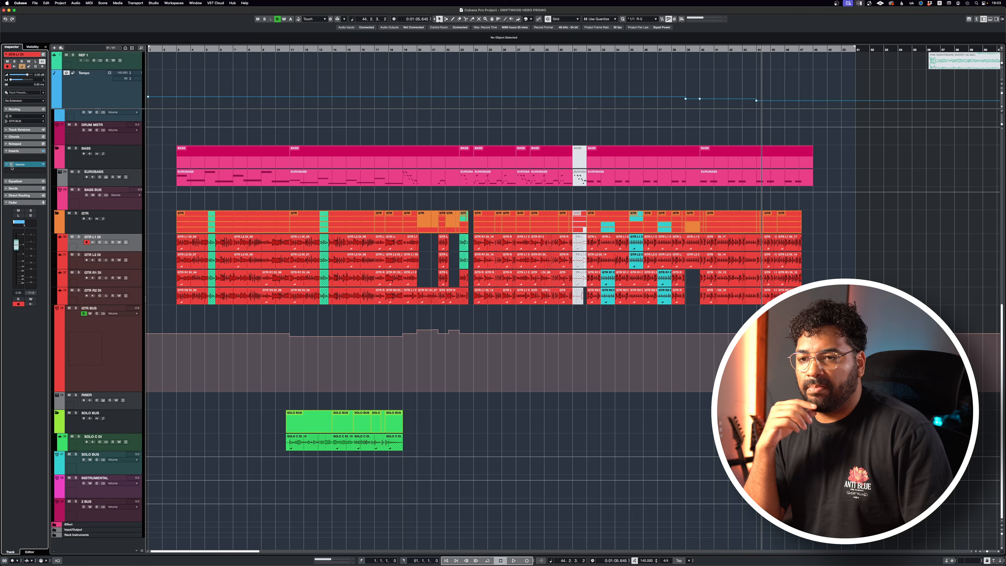
Check the insert on the first guitar DI track and play the song from around bar 30
{"action": "left_click", "coordinate": [11, 165]}
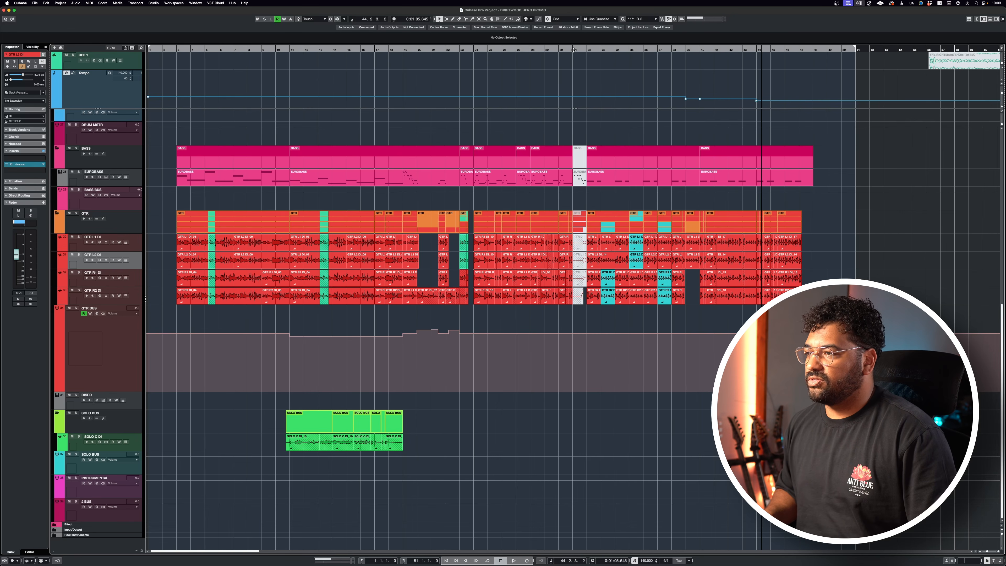
{"action": "left_click", "coordinate": [560, 50]}
{"action": "key", "text": "space"}
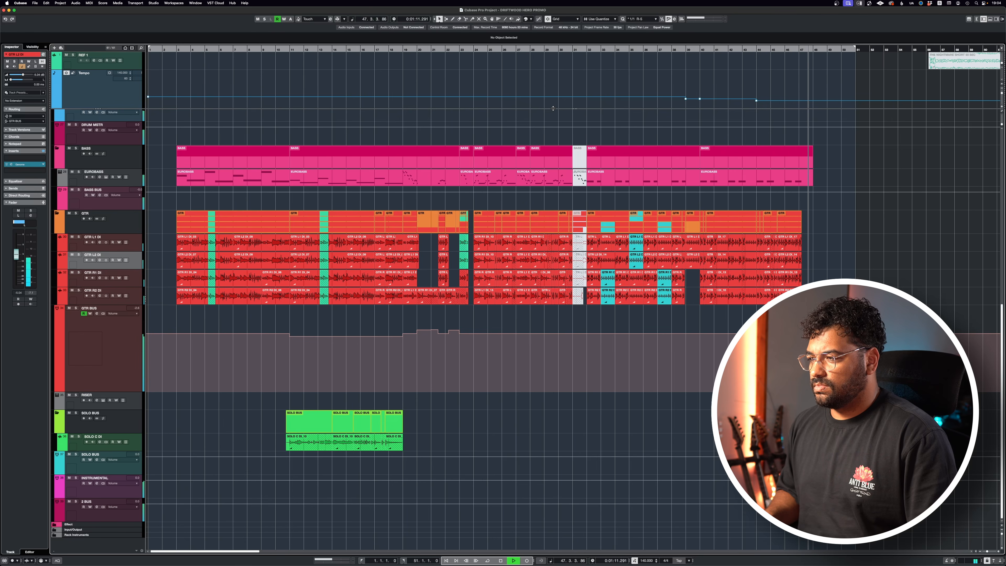
{"action": "key", "text": "space"}
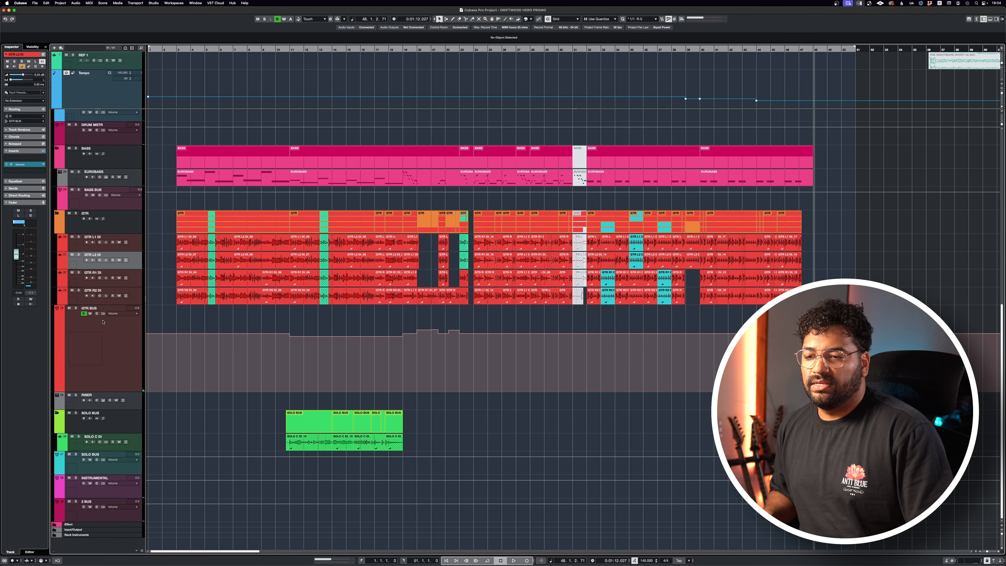
Open the L2 and Pro-MB inserts of GTR BUS and play a passage to examine the Pro-MB's multiband compression
{"action": "left_click", "coordinate": [99, 327]}
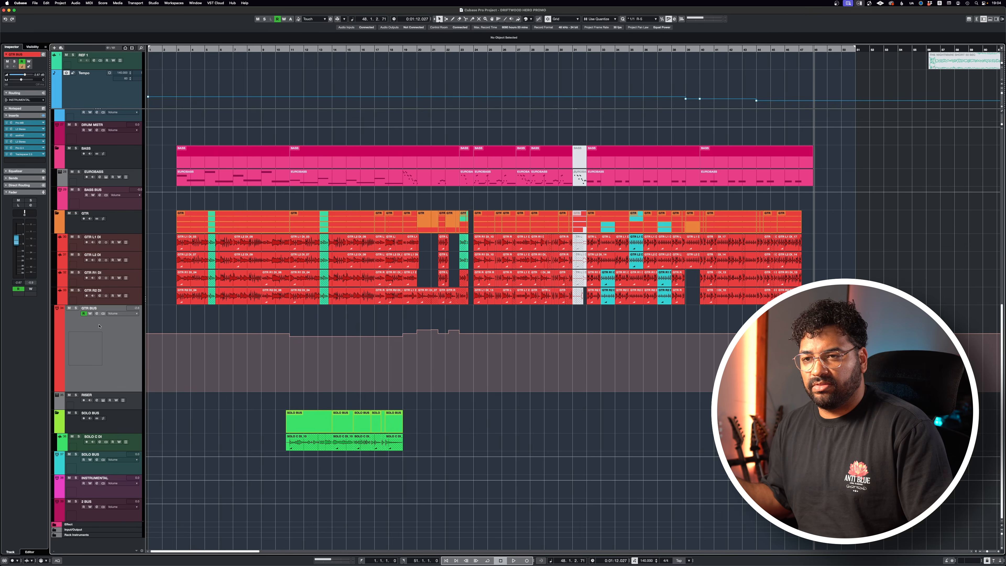
{"action": "left_click", "coordinate": [9, 130]}
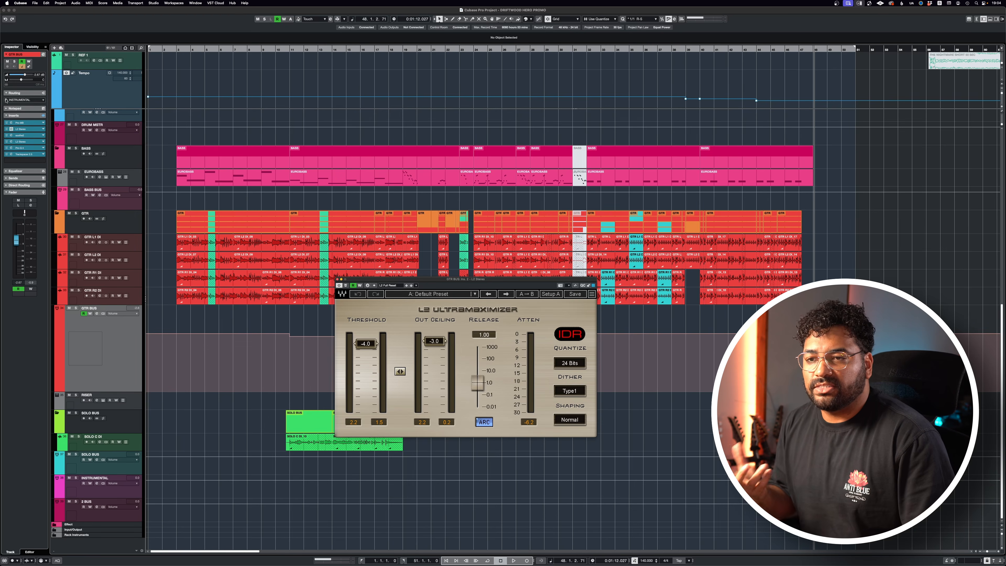
{"action": "left_click", "coordinate": [12, 123]}
{"action": "left_click", "coordinate": [216, 53]}
{"action": "key", "text": "space"}
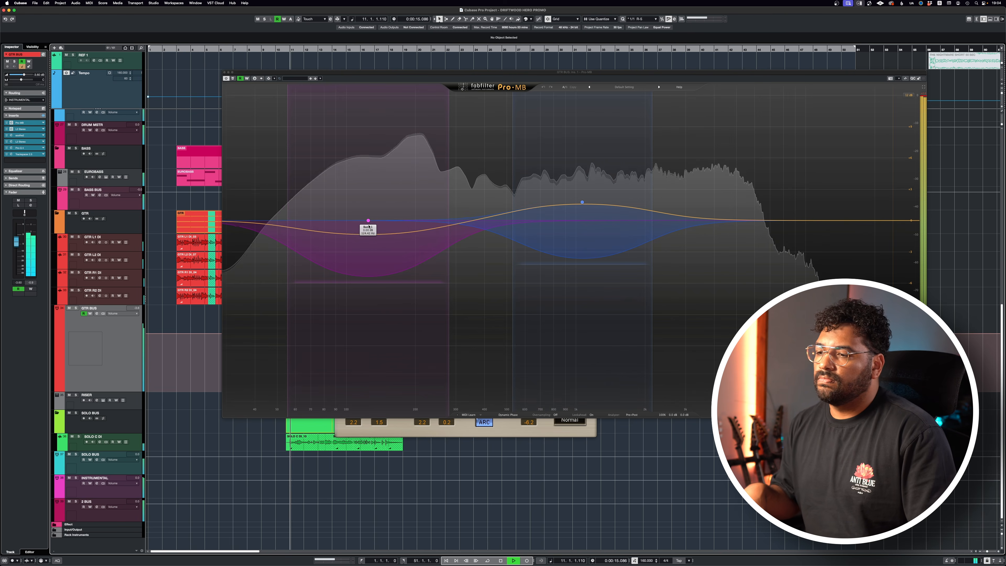
{"action": "key", "text": "space"}
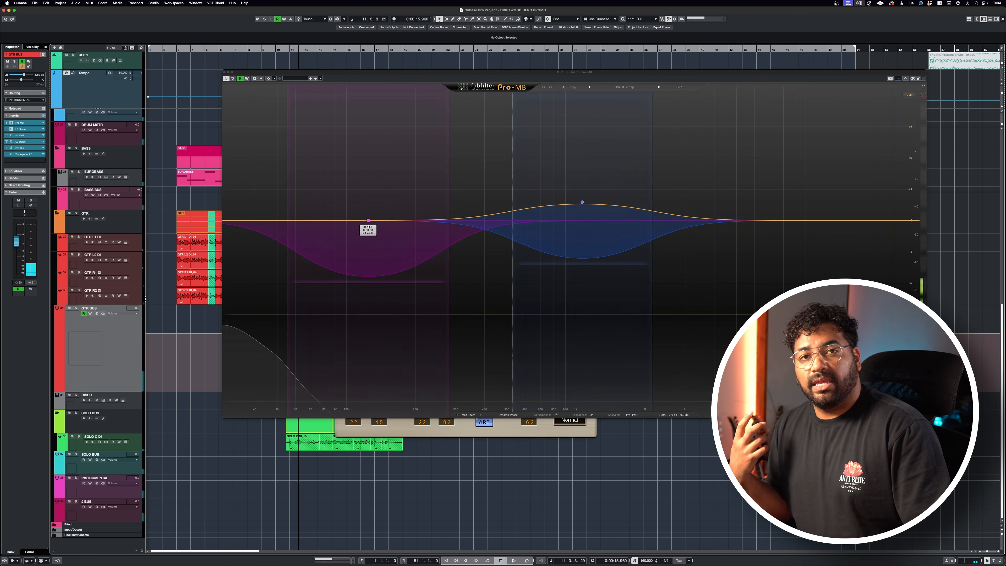
{"action": "left_click", "coordinate": [225, 72]}
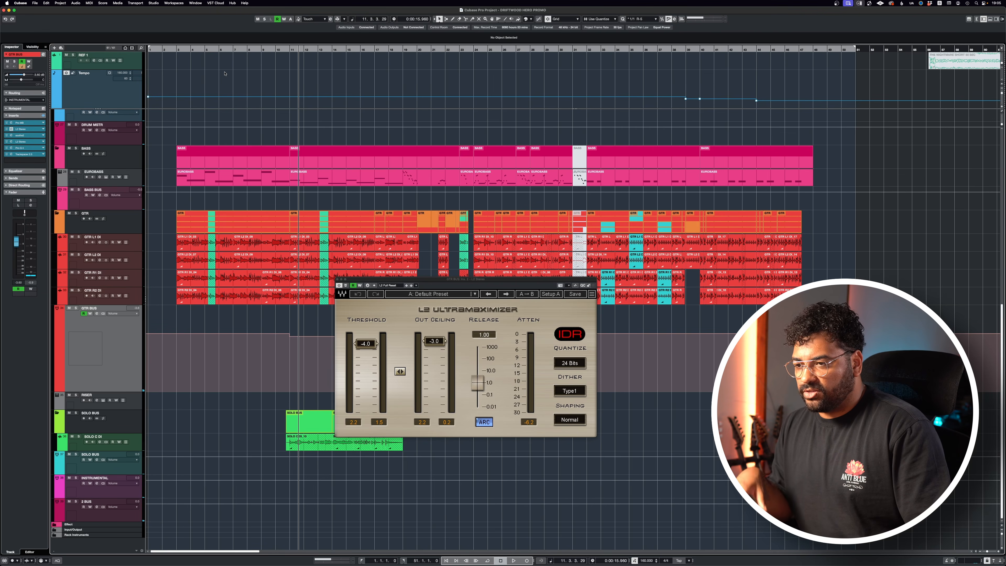
Play the song and reset the attenuation peak reading of the first L2 on GTR BUS to check its limiting
{"action": "key", "text": "space"}
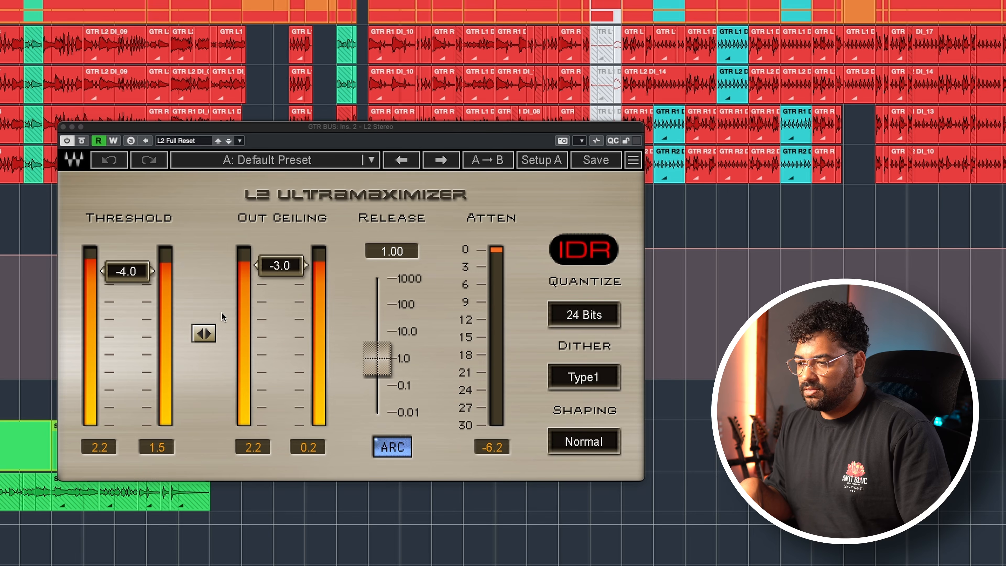
{"action": "left_click", "coordinate": [491, 451]}
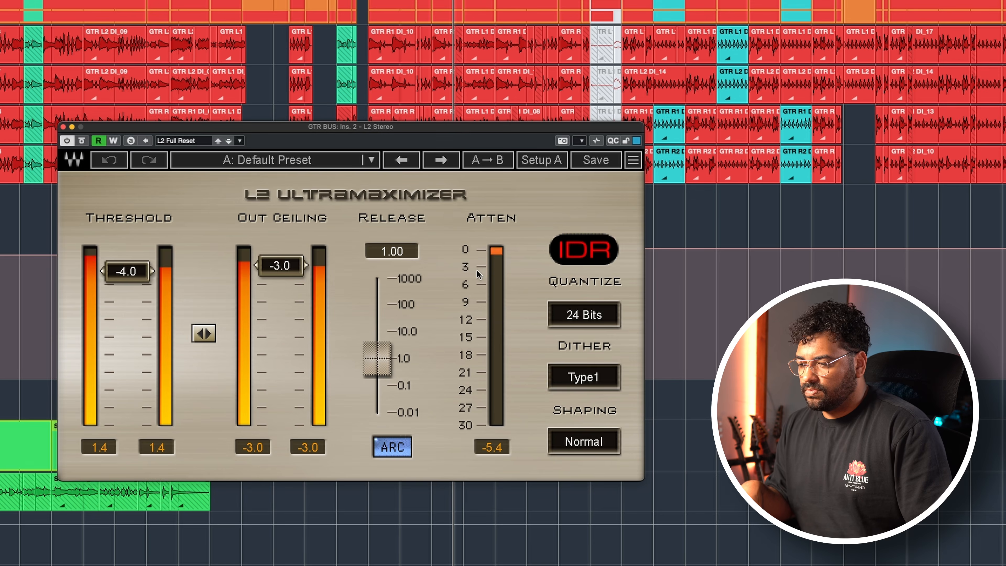
{"action": "key", "text": "space"}
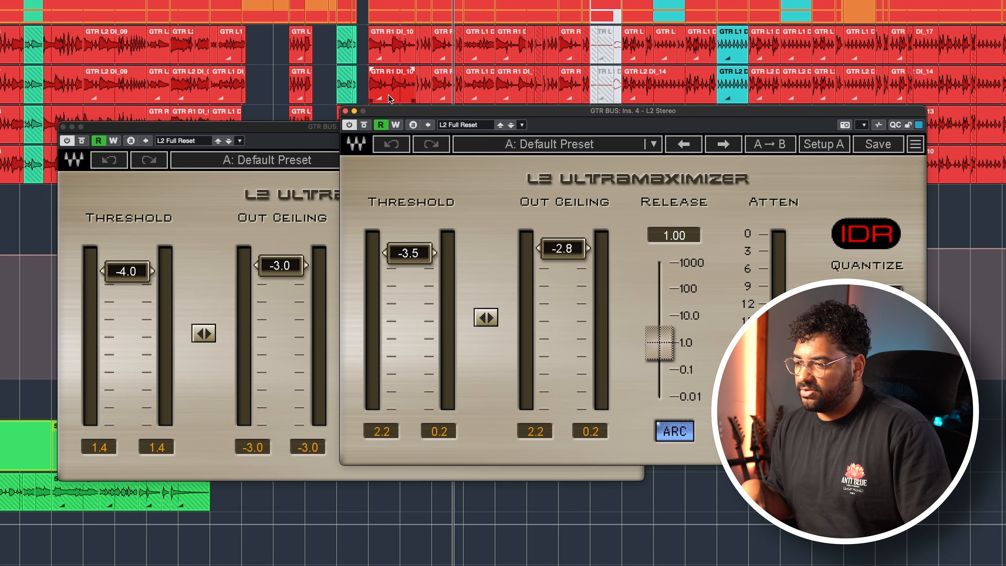
Place the second GTR BUS L2 beside the first and play from bar 24, resetting its attenuation peak to compare both limiters
{"action": "left_click_drag", "start_coordinate": [421, 110], "coordinate": [656, 128]}
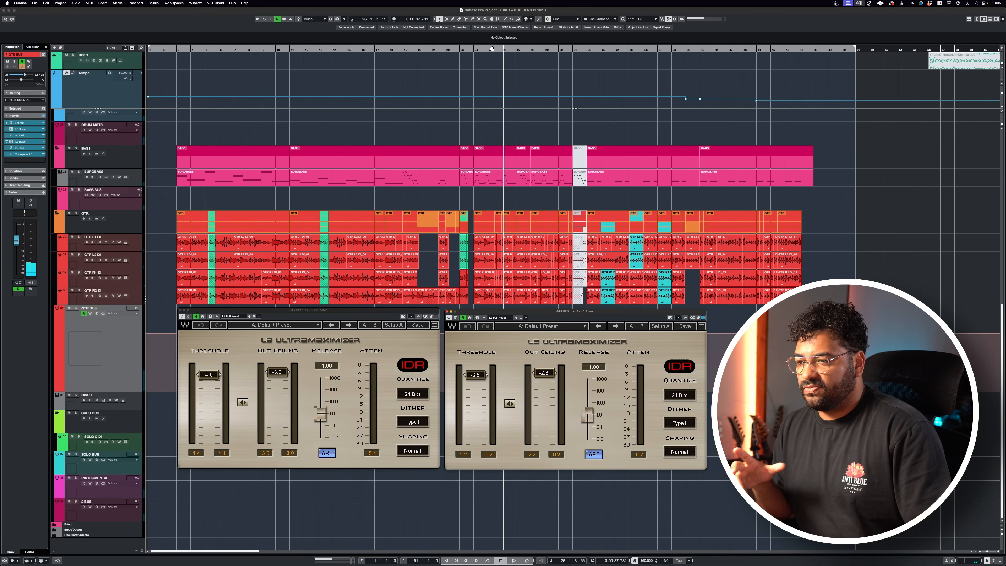
{"action": "left_click", "coordinate": [476, 48]}
{"action": "key", "text": "space"}
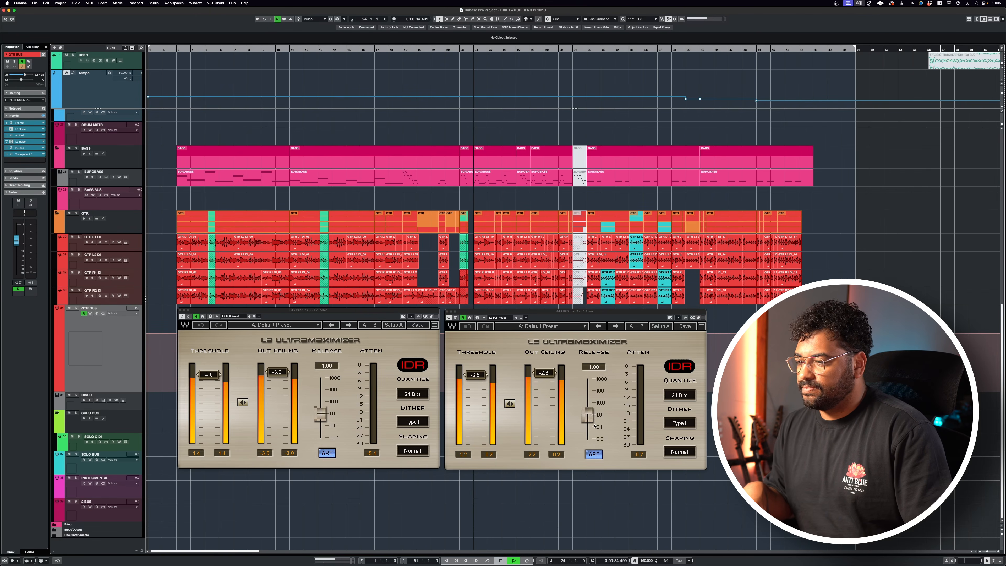
{"action": "left_click", "coordinate": [640, 455]}
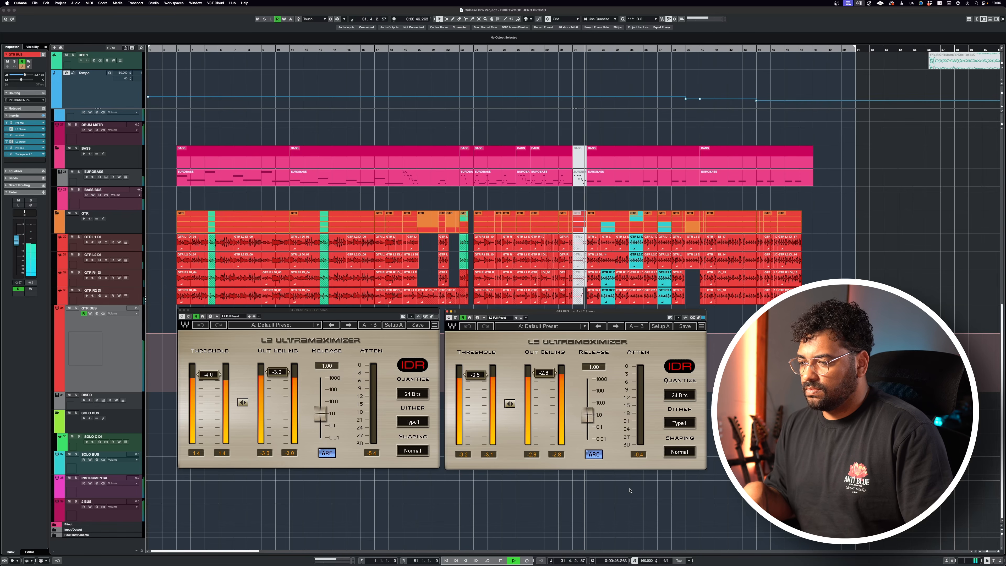
{"action": "key", "text": "space"}
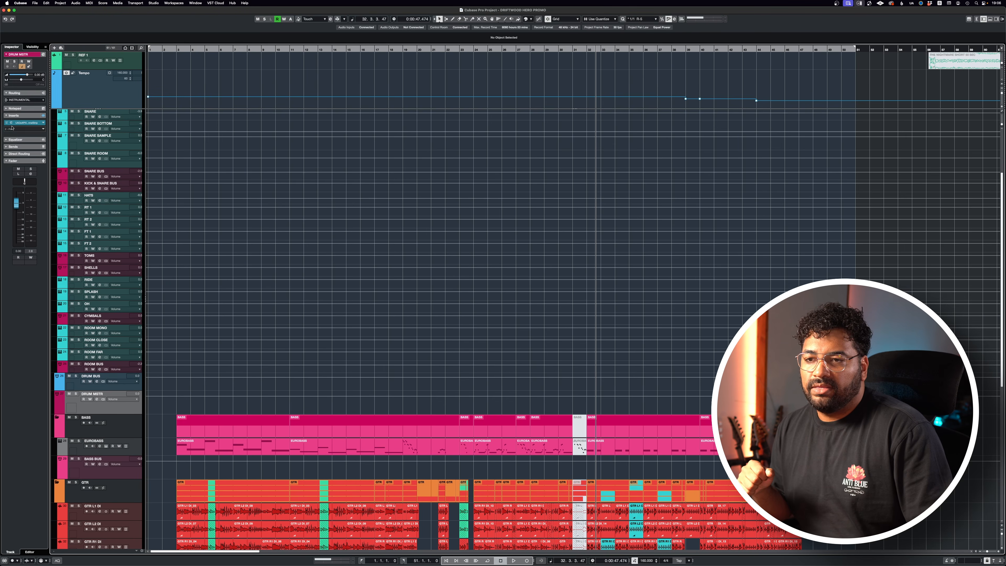
Open the API Vision Channel Strip on DRUM MSTR and play from bar 3, toggling its bypass to compare the sound
{"action": "left_click", "coordinate": [12, 124]}
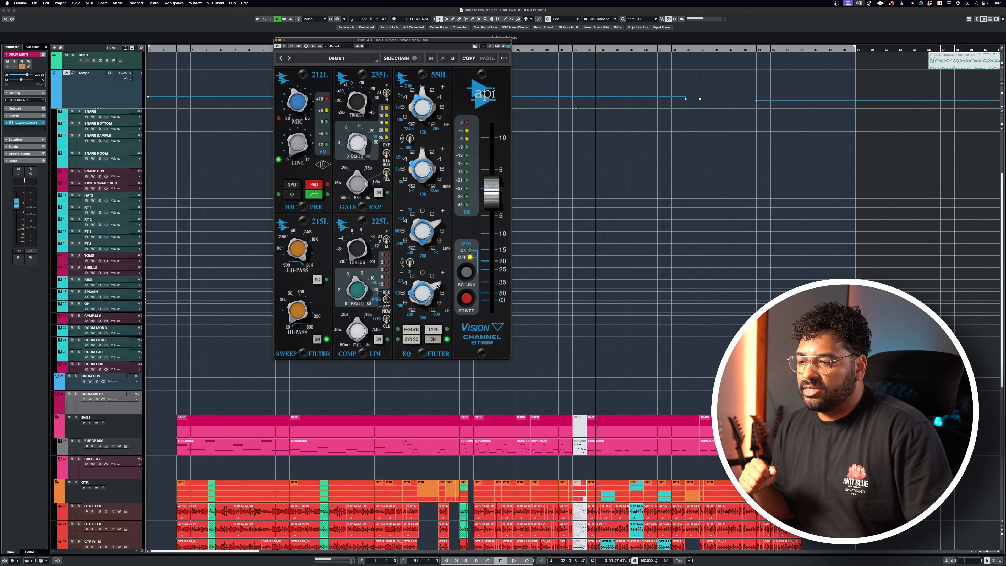
{"action": "left_click_drag", "start_coordinate": [369, 41], "coordinate": [477, 136]}
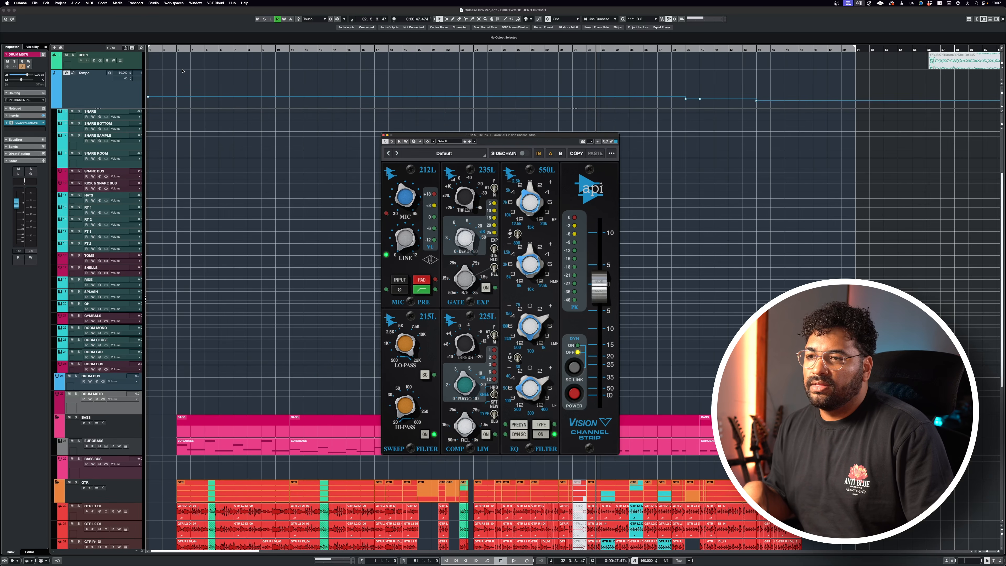
{"action": "left_click", "coordinate": [177, 49]}
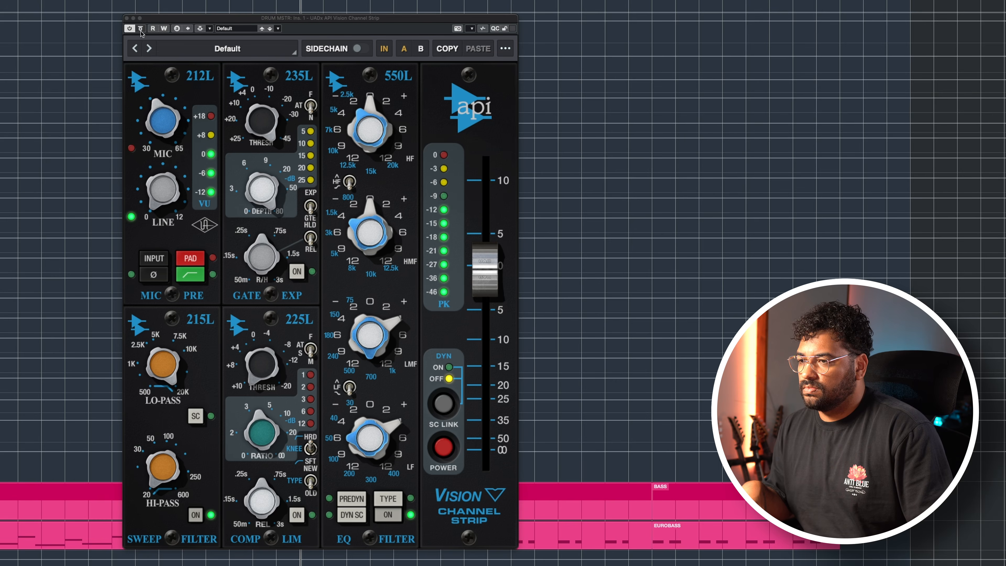
{"action": "left_click", "coordinate": [140, 29]}
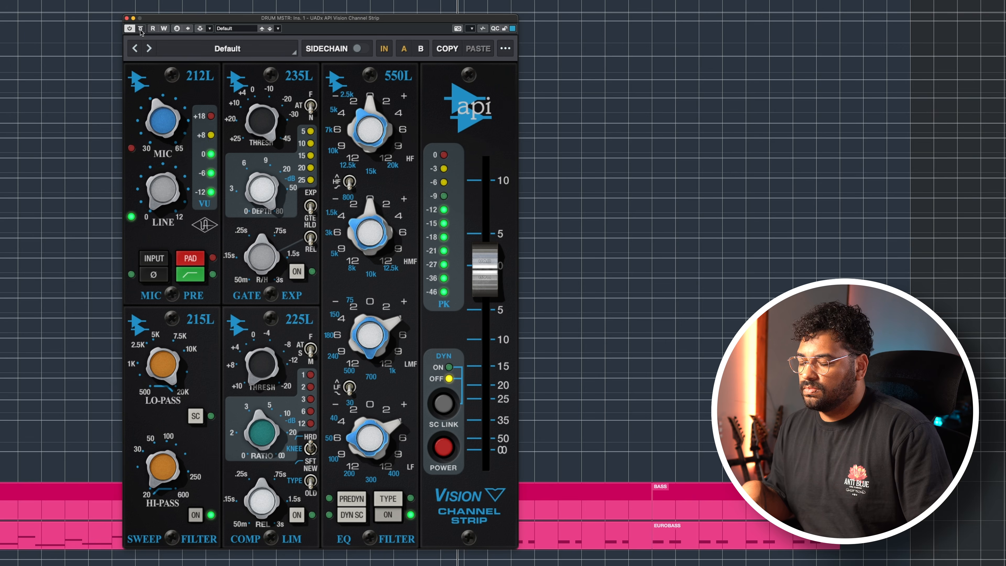
{"action": "left_click", "coordinate": [140, 29]}
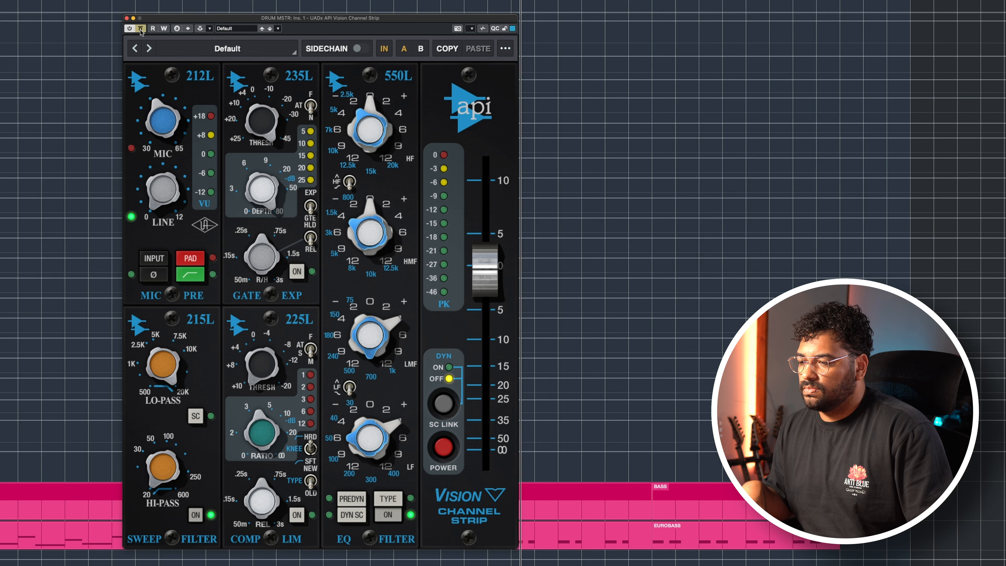
{"action": "left_click", "coordinate": [140, 29]}
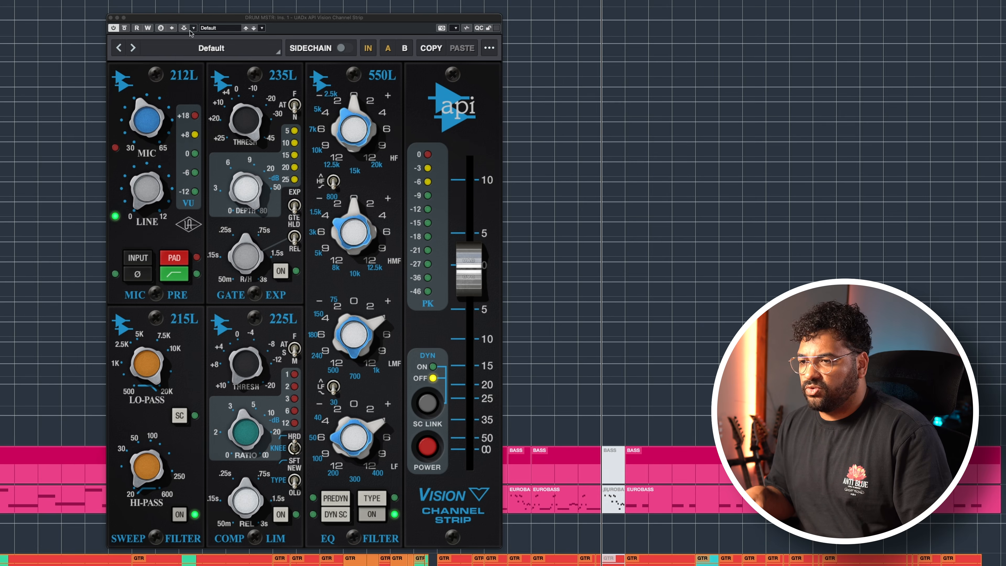
Replay other passages while bypassing and re-enabling the DRUM MSTR channel strip to hear its effect in the full mix
{"action": "left_click", "coordinate": [124, 28]}
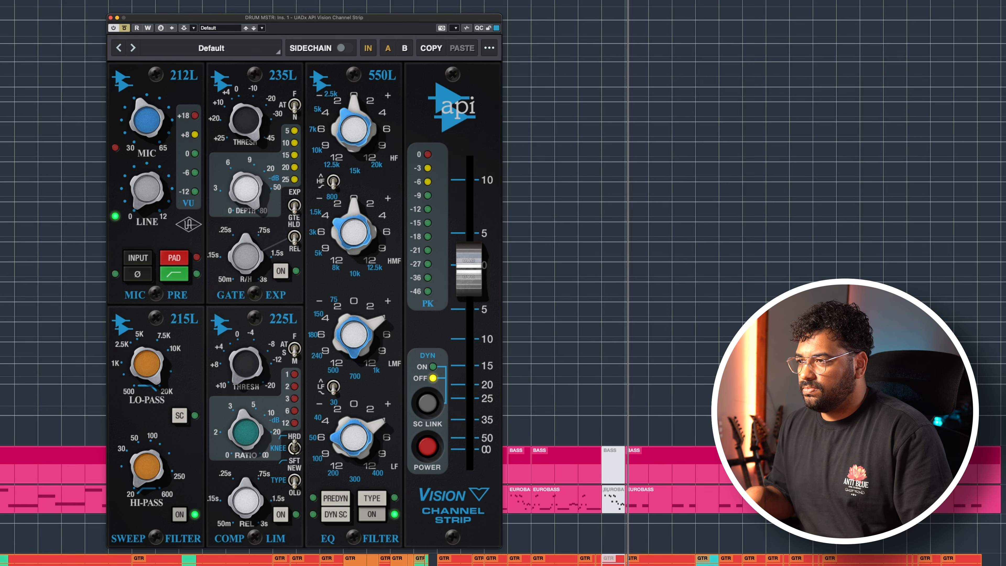
{"action": "left_click", "coordinate": [105, 42]}
{"action": "key", "text": "space"}
{"action": "left_click", "coordinate": [122, 29]}
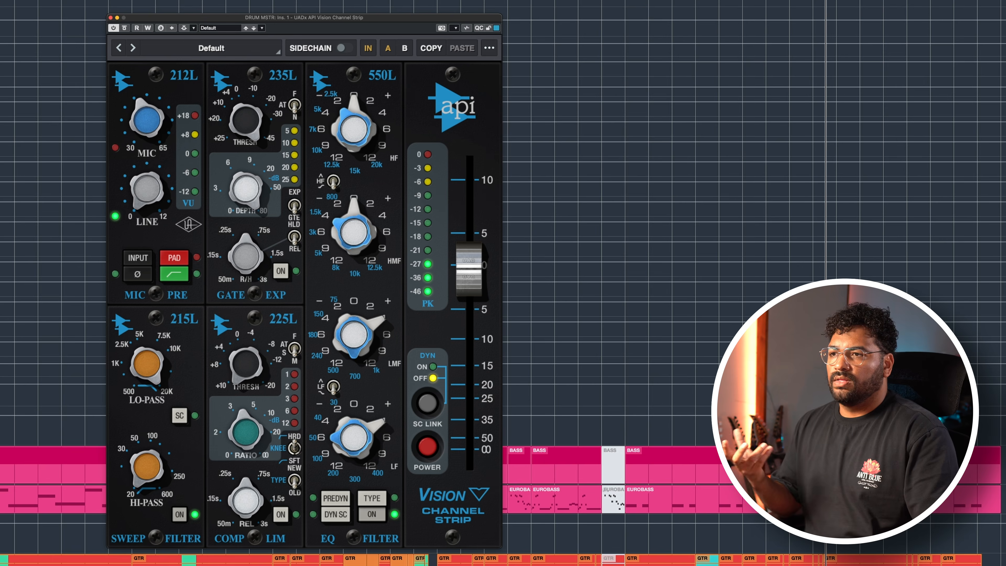
{"action": "key", "text": "space"}
{"action": "key", "text": "space"}
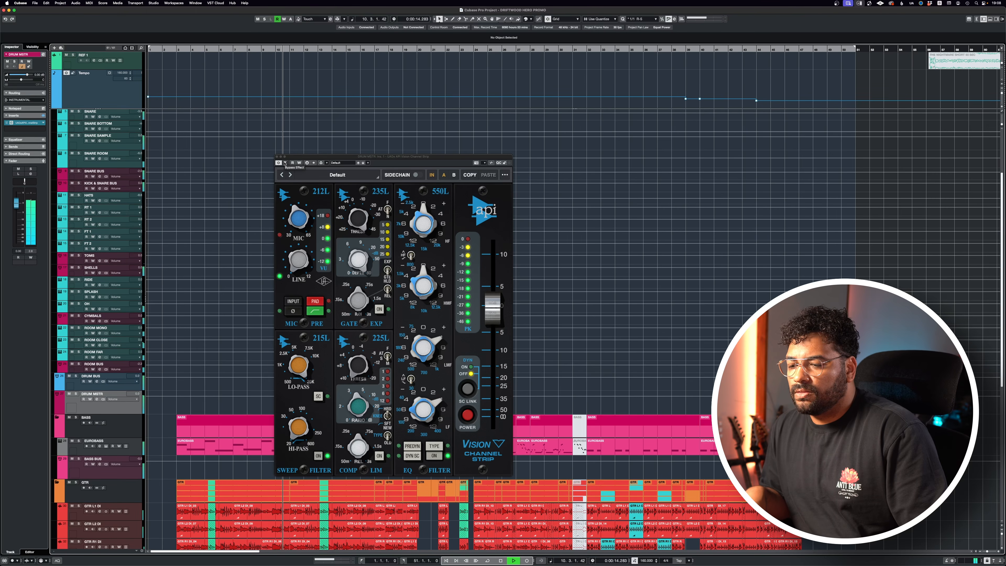
{"action": "left_click", "coordinate": [284, 163]}
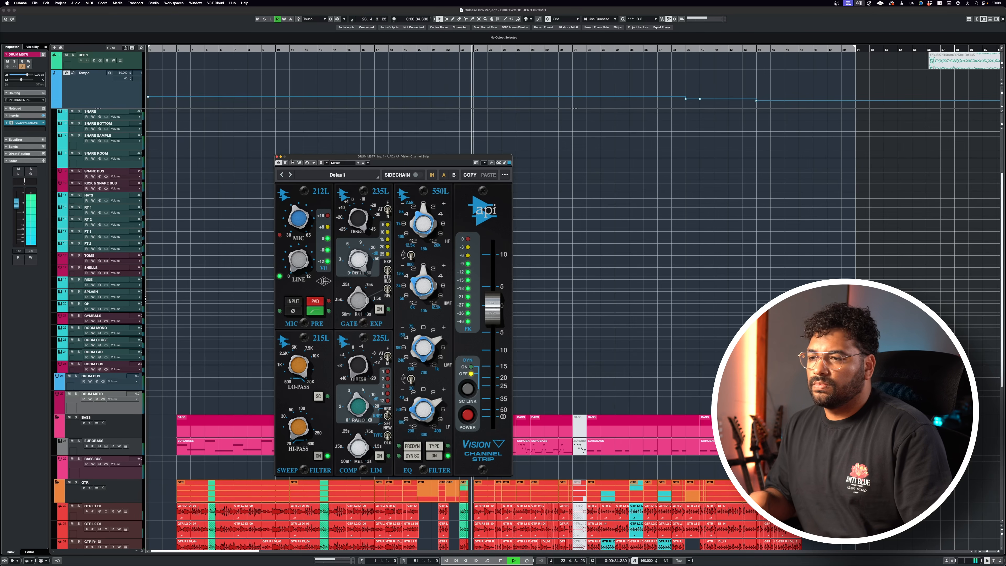
{"action": "left_click_drag", "start_coordinate": [309, 159], "coordinate": [325, 148]}
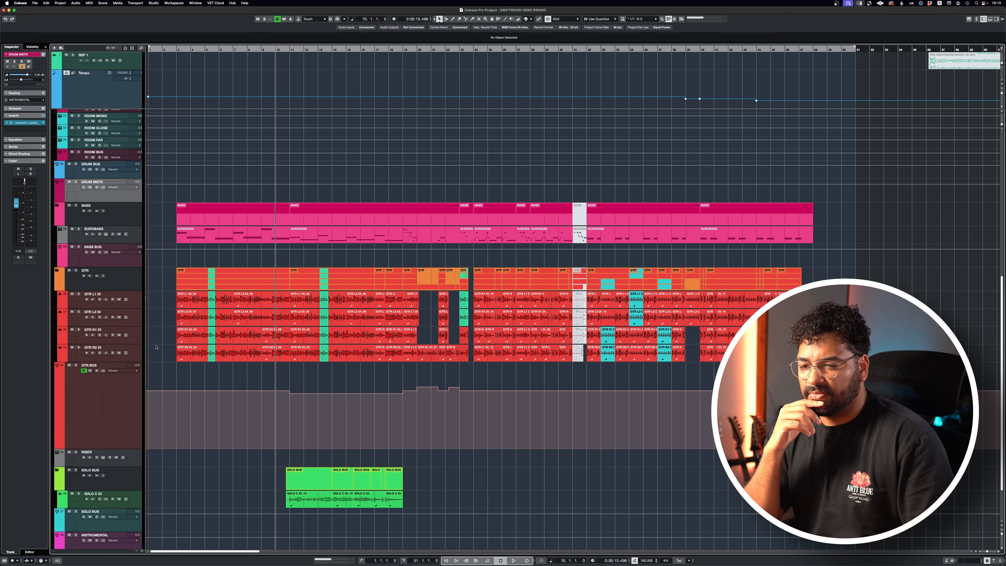
Inspect the side-chain routing of the Trackspacer insert on GTR BUS and move its window clear of the arrangement
{"action": "left_click", "coordinate": [93, 431]}
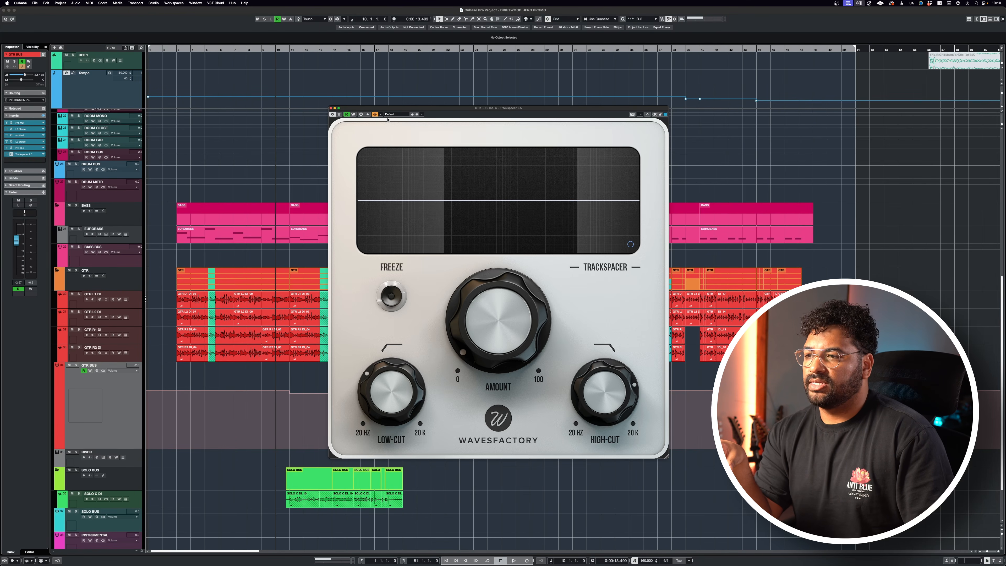
{"action": "left_click", "coordinate": [382, 115]}
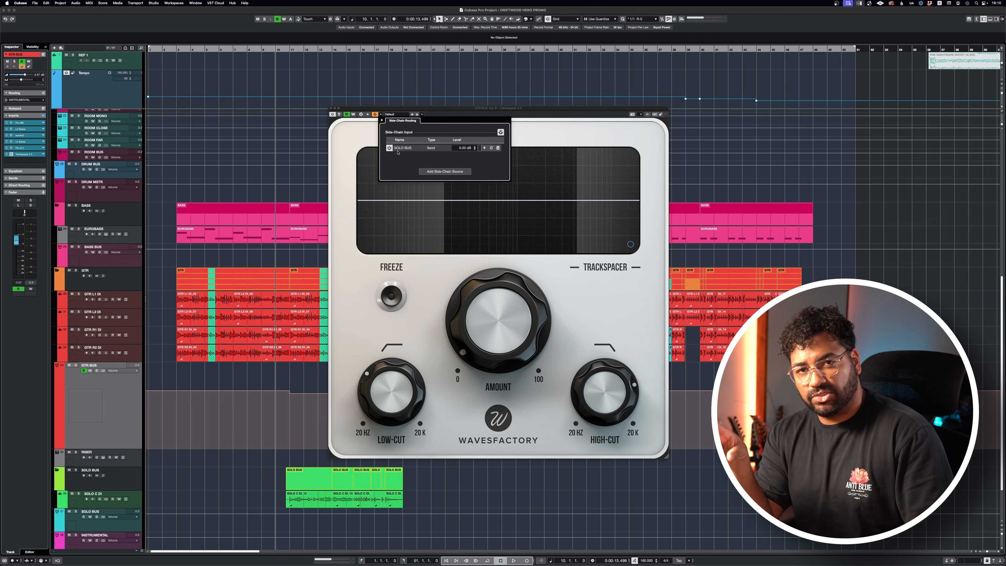
{"action": "left_click", "coordinate": [371, 140]}
{"action": "left_click_drag", "start_coordinate": [375, 109], "coordinate": [401, 106]}
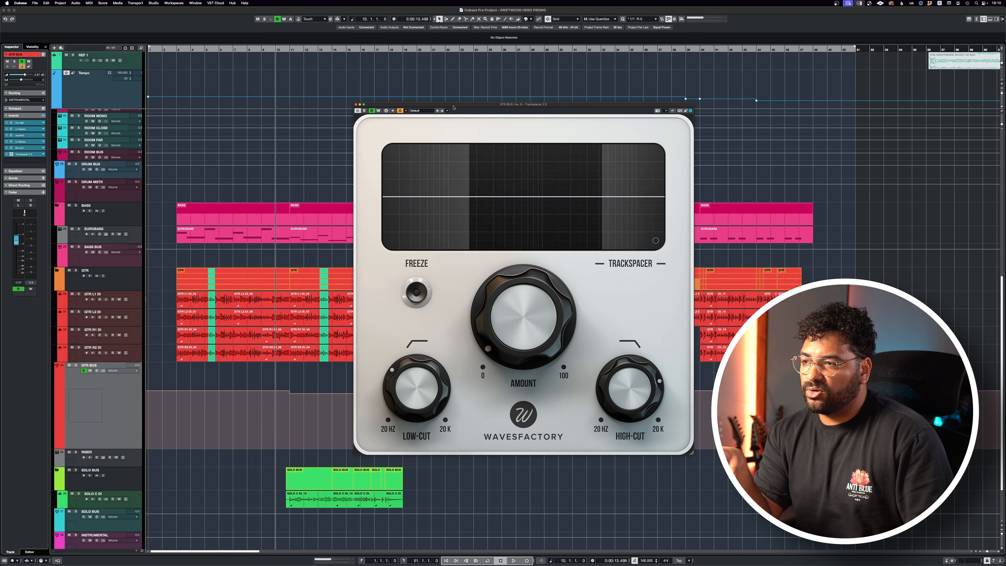
{"action": "left_click_drag", "start_coordinate": [453, 107], "coordinate": [515, 92]}
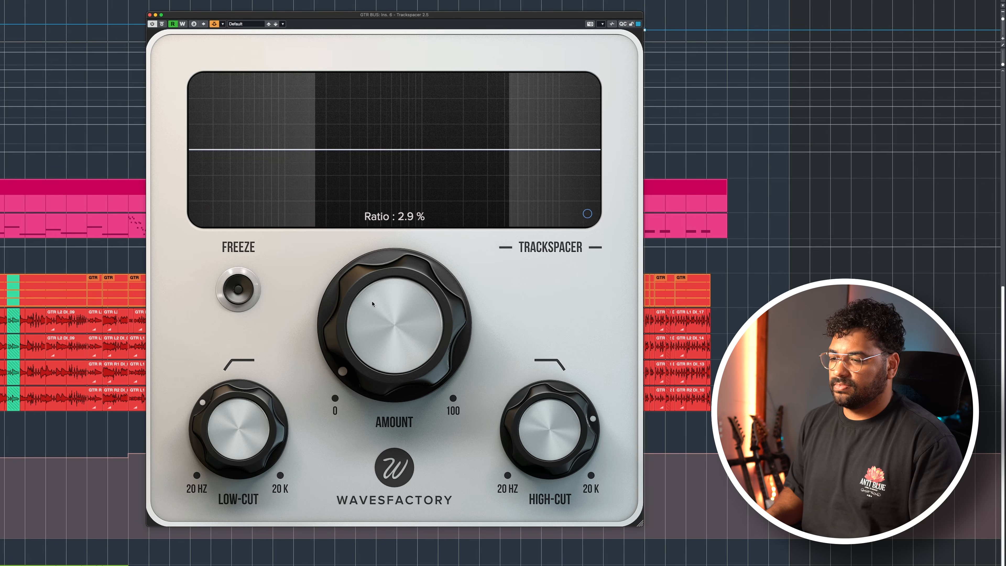
Audition Trackspacer during playback with the amount raised to 100%, and bring it back down to its low setting
{"action": "key", "text": "space"}
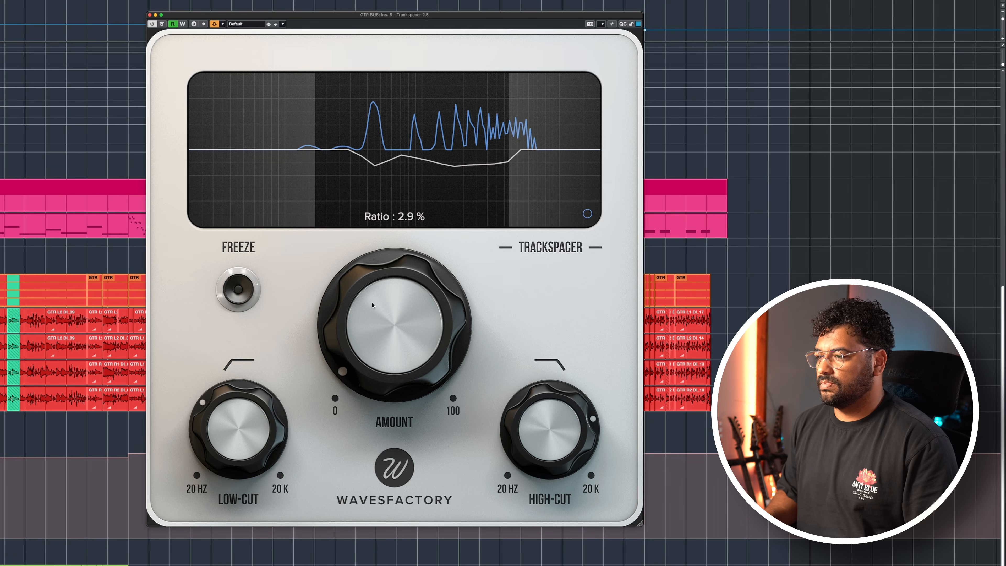
{"action": "left_click_drag", "start_coordinate": [387, 362], "coordinate": [410, 110]}
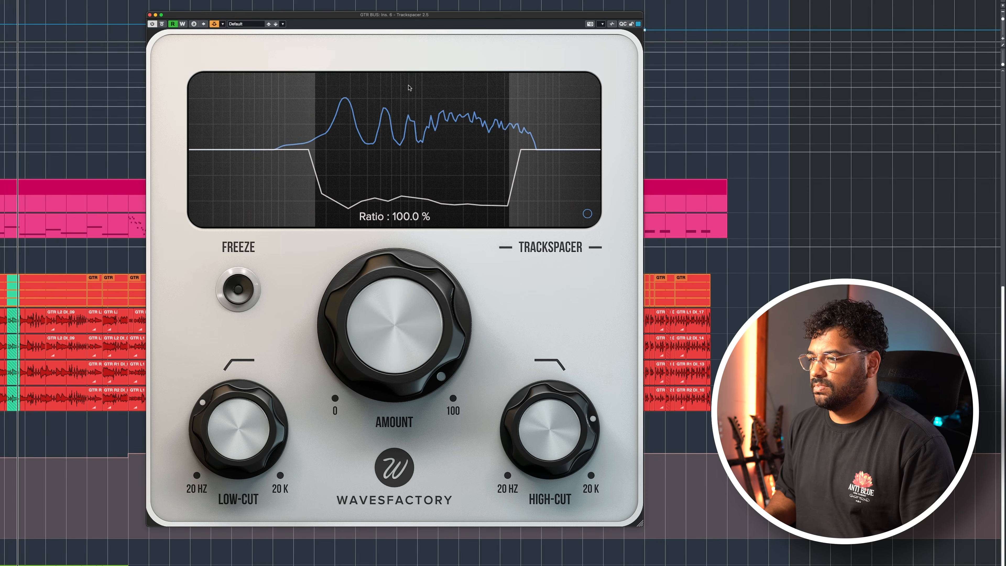
{"action": "left_click_drag", "start_coordinate": [409, 87], "coordinate": [368, 365]}
{"action": "key", "text": "space"}
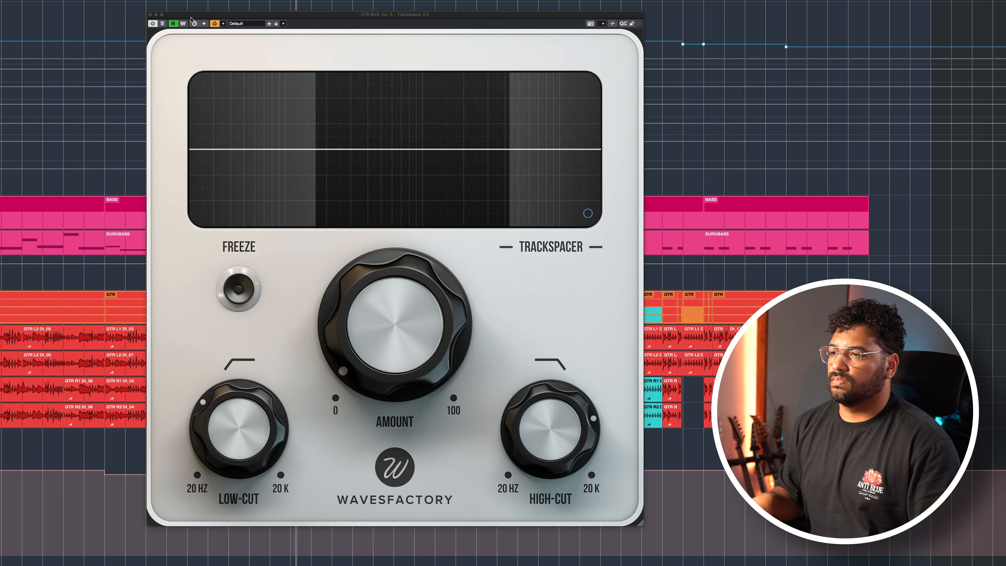
{"action": "left_click_drag", "start_coordinate": [191, 18], "coordinate": [205, 17]}
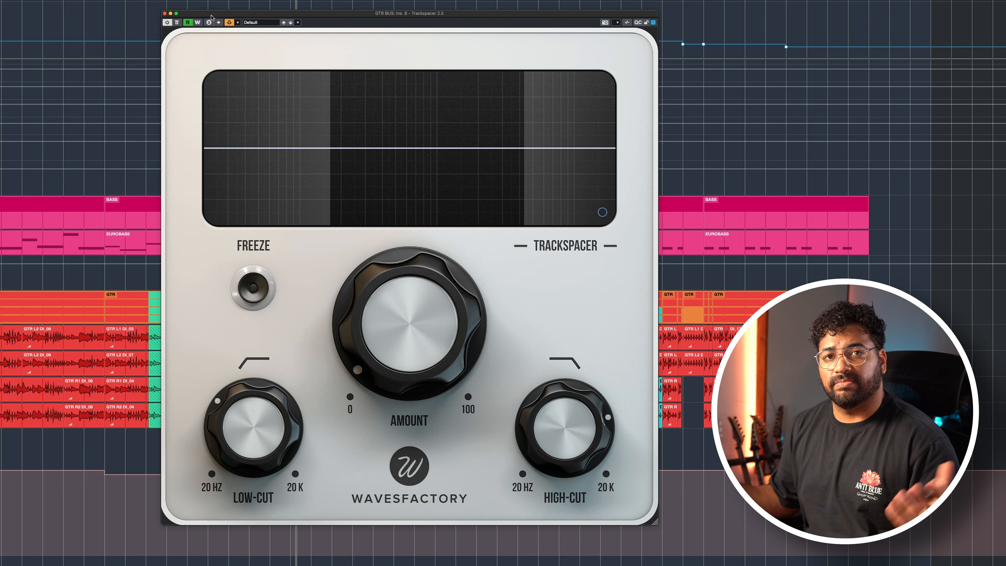